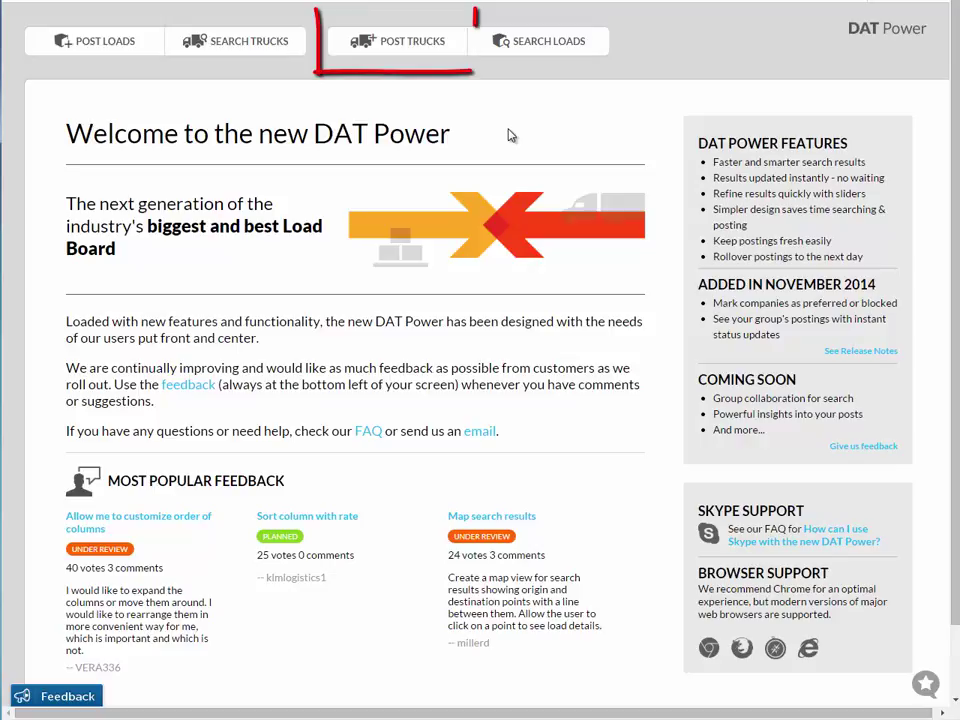
# Go to the Post Trucks page to see the currently posted trucks.
pyautogui.click(445, 44)
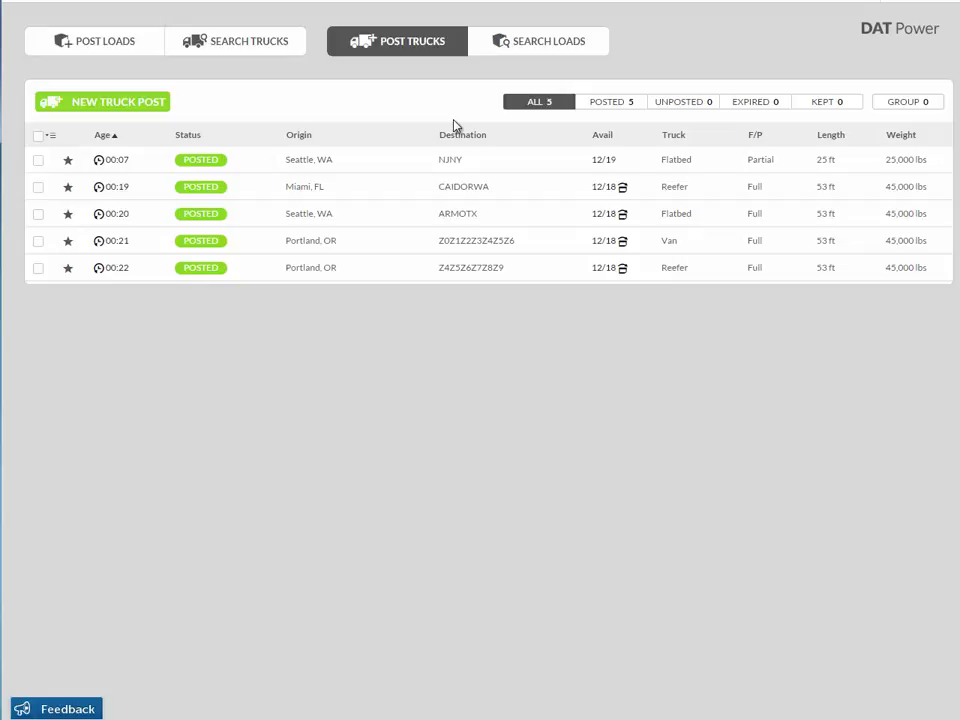
# Start a new truck post from Seattle, WA and begin editing the destination to NJNYZ9.
pyautogui.click(163, 117)
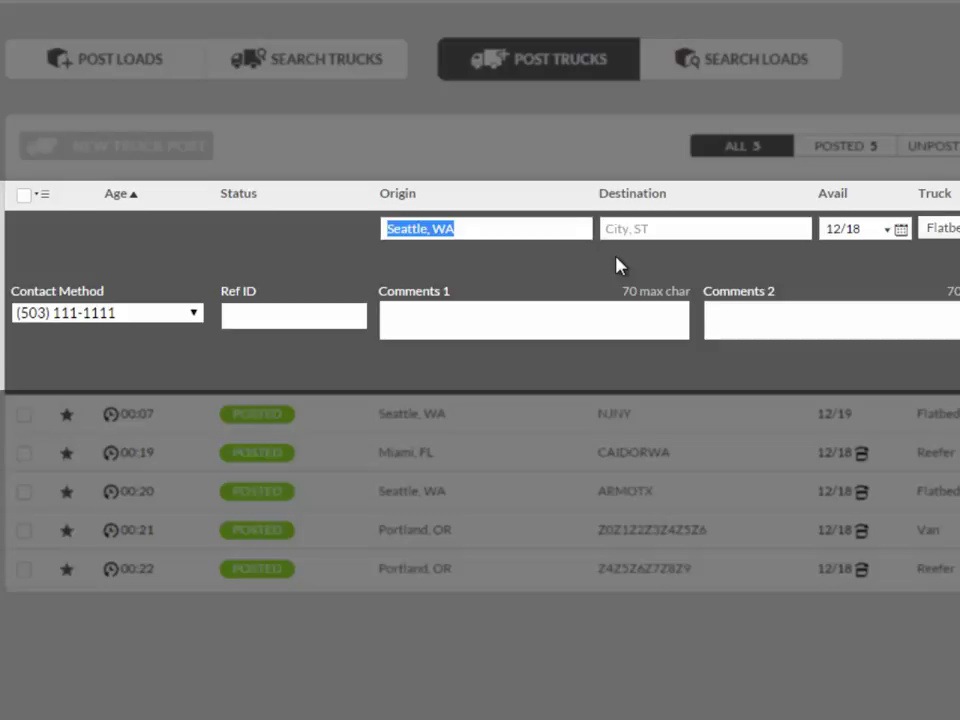
pyautogui.press('Tab')
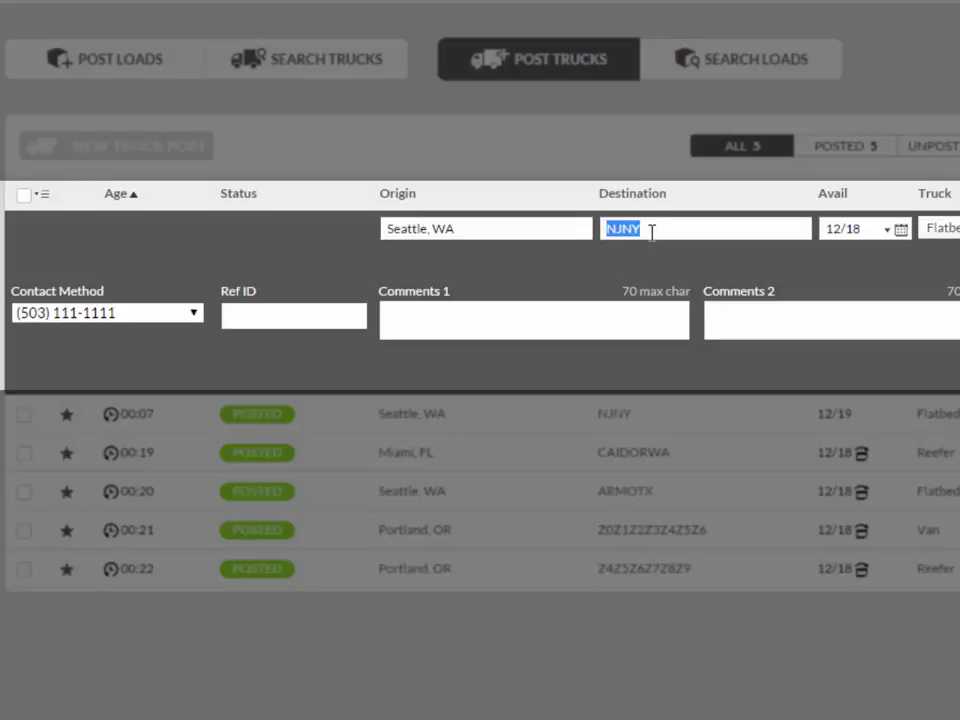
pyautogui.click(651, 231)
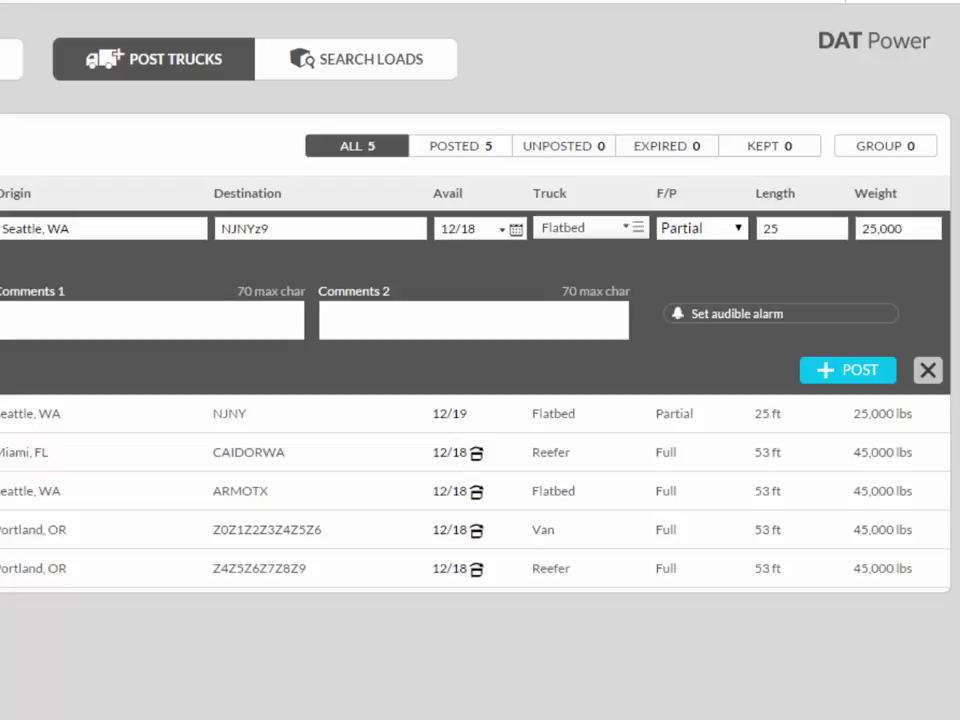
# Pick 19 December 2014 as the truck's available date.
pyautogui.press('Tab')
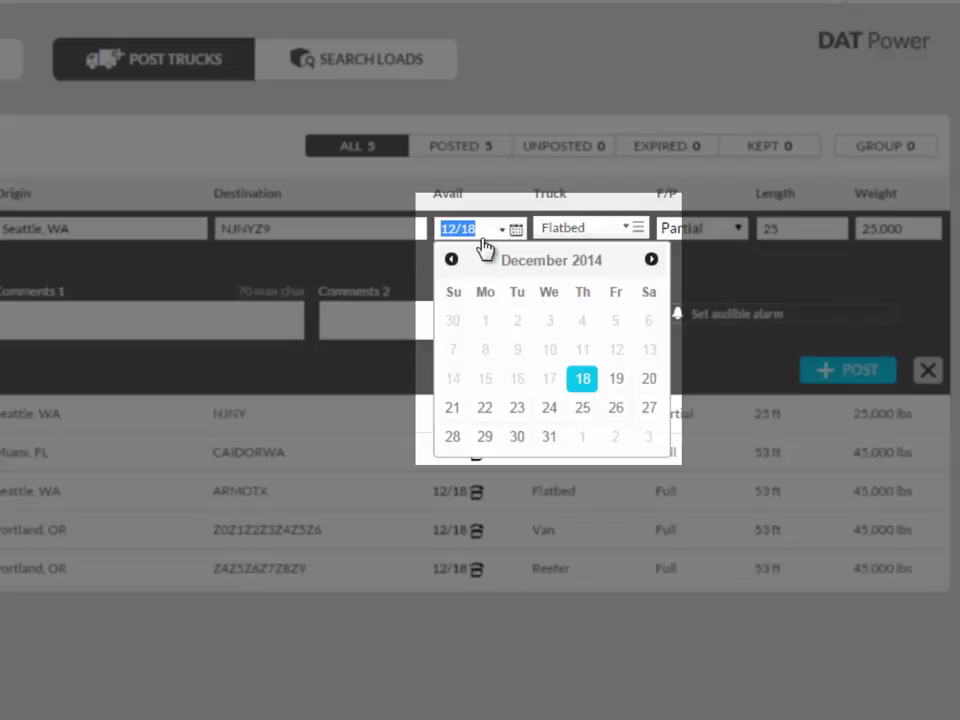
pyautogui.click(618, 384)
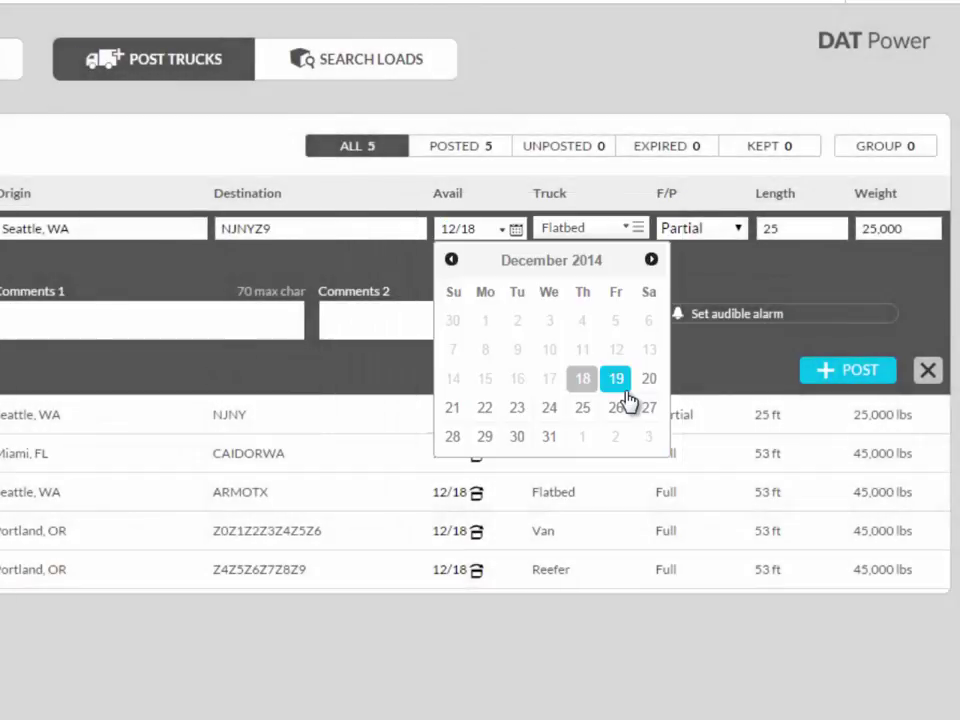
pyautogui.click(624, 380)
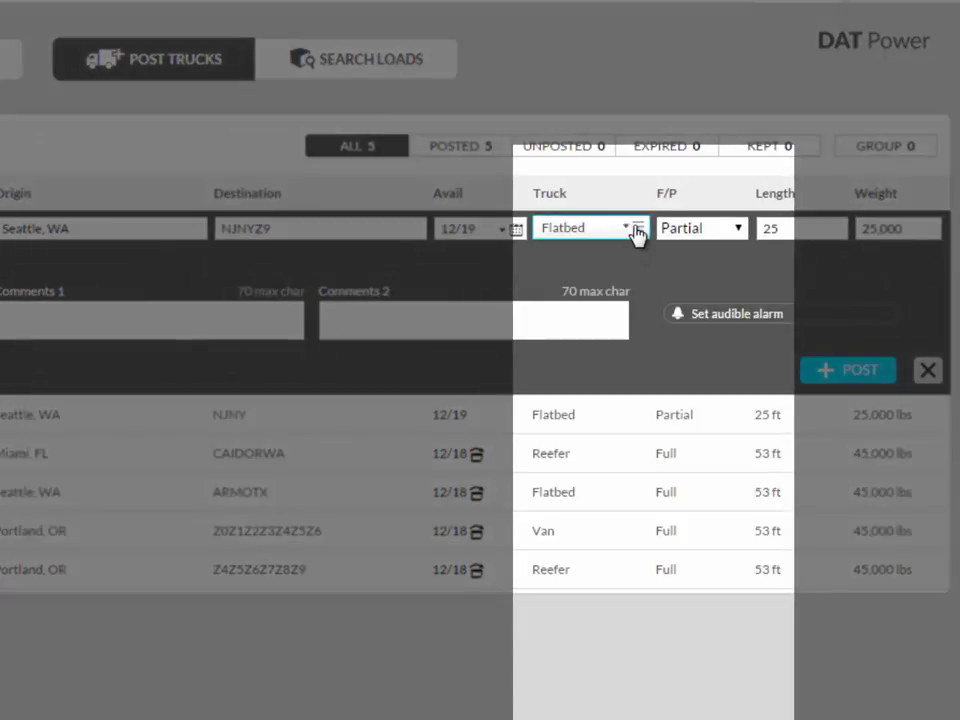
# Set the truck type to Van instead of Flatbed.
pyautogui.click(636, 231)
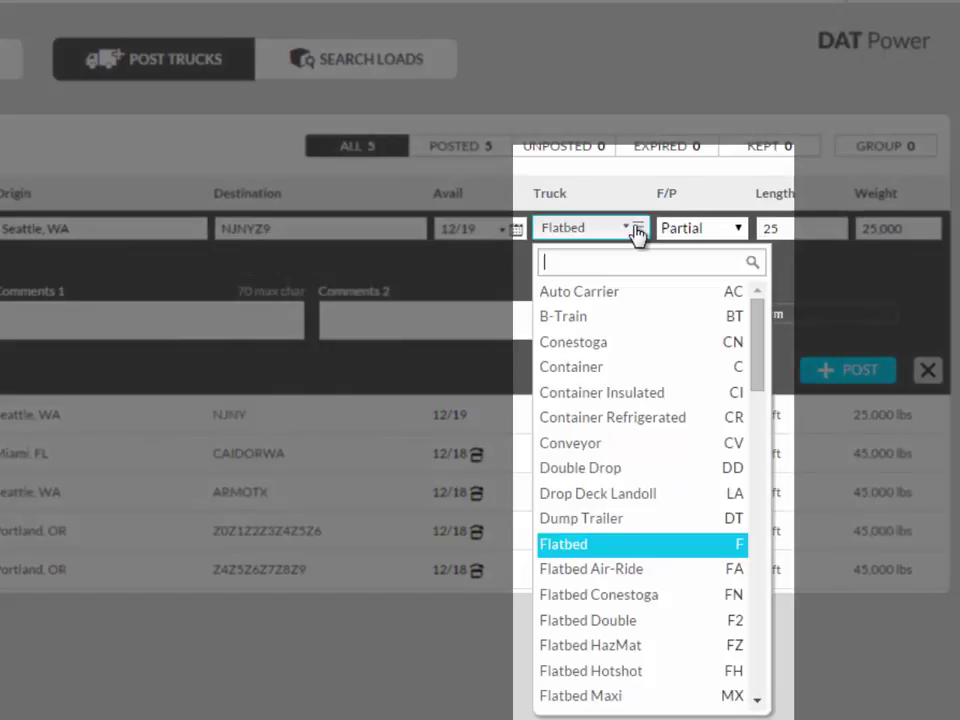
pyautogui.write('va')
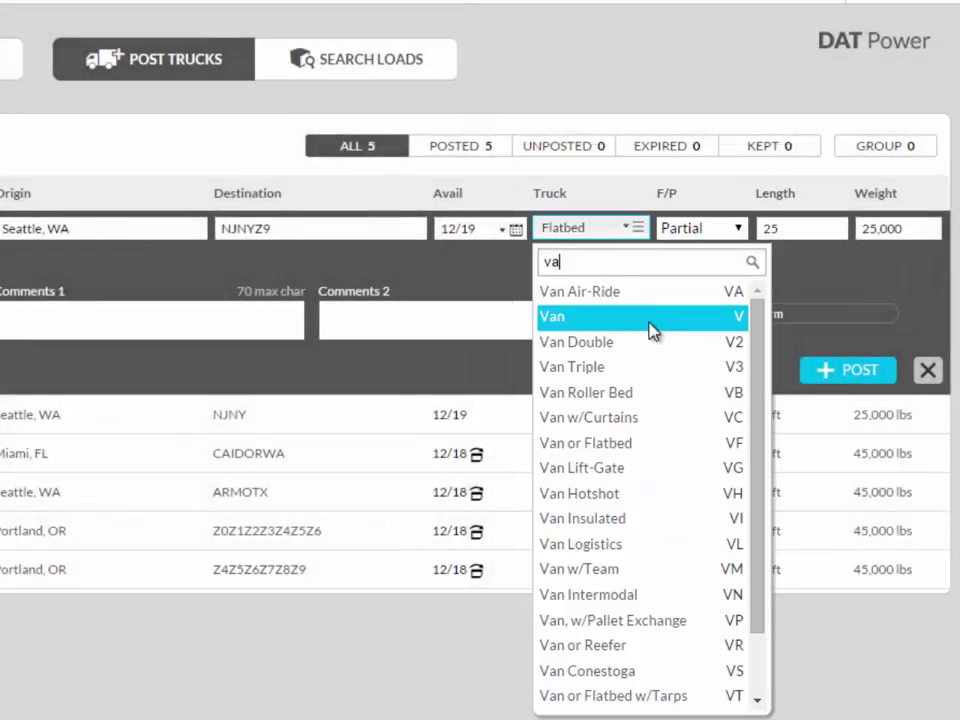
pyautogui.click(650, 329)
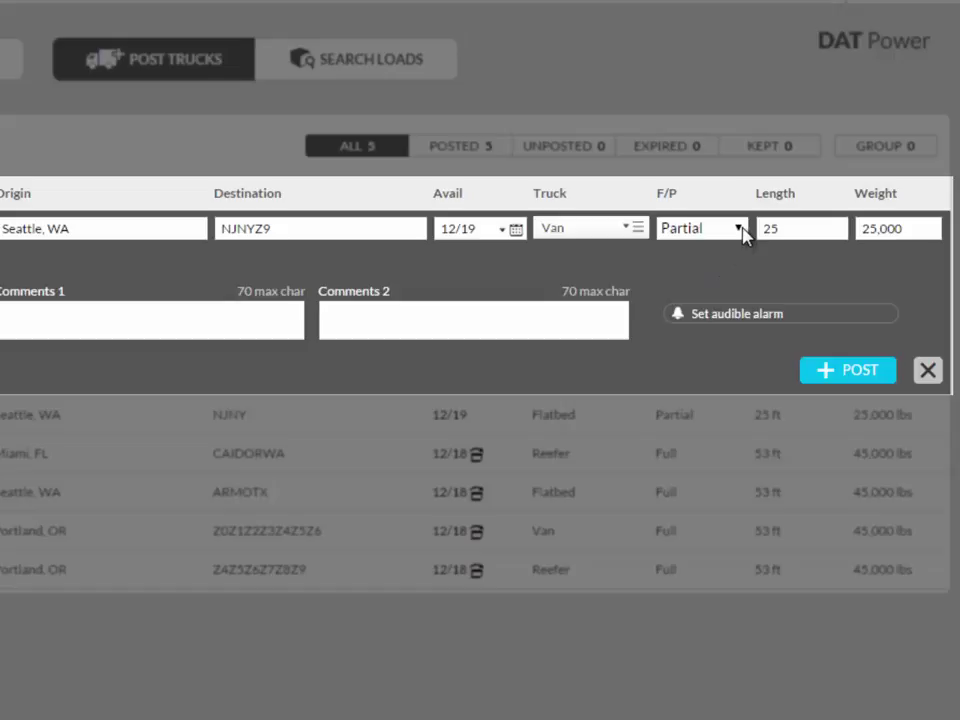
# Set the load to Full, length 53 ft and weight 40,000 lbs.
pyautogui.click(742, 230)
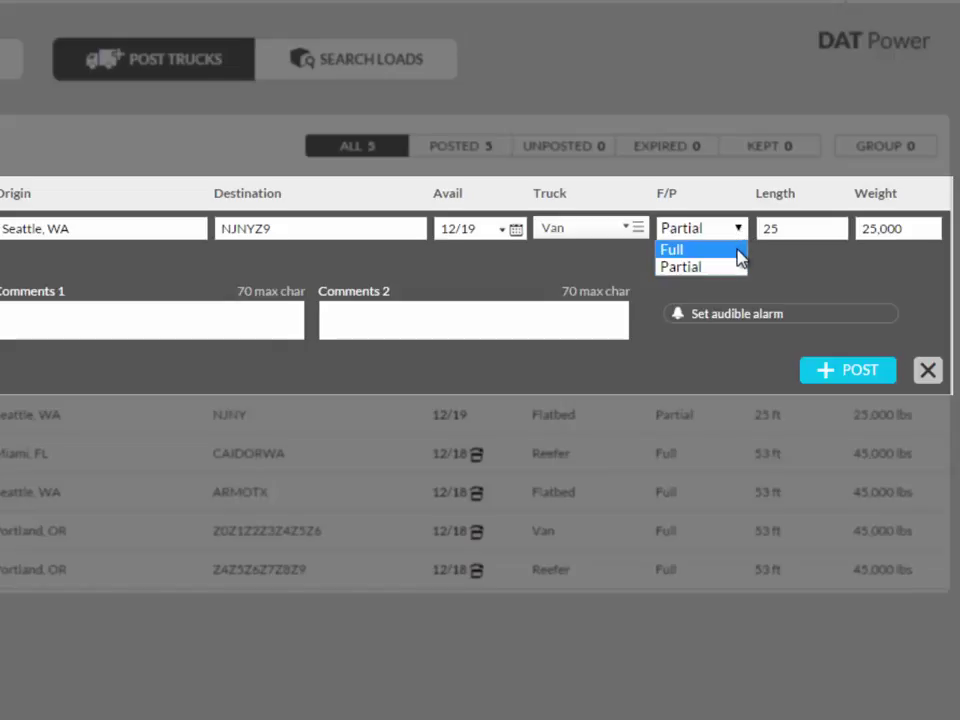
pyautogui.click(737, 250)
pyautogui.click(803, 229)
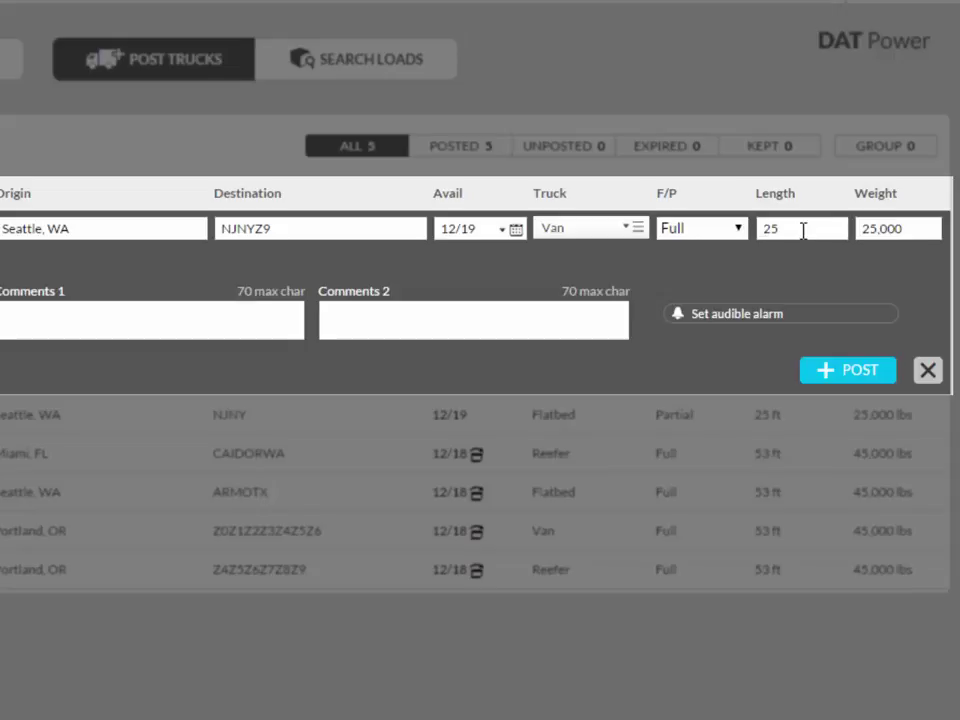
pyautogui.doubleClick(803, 229)
pyautogui.press('BackSpace')
pyautogui.write('53')
pyautogui.moveTo(904, 228); pyautogui.dragTo(821, 231)
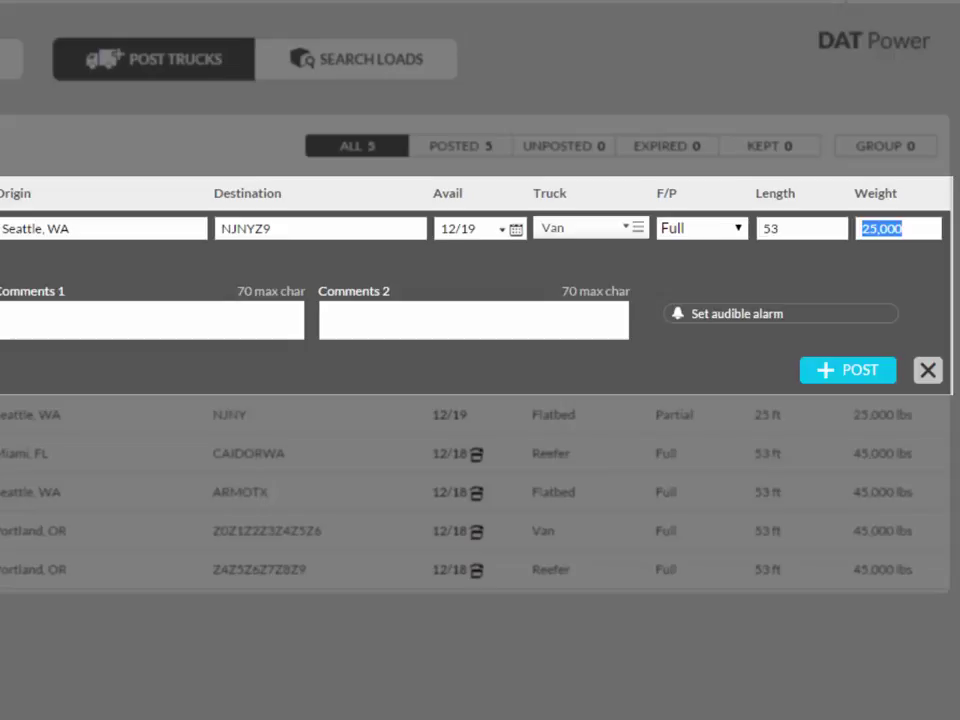
pyautogui.write('40')
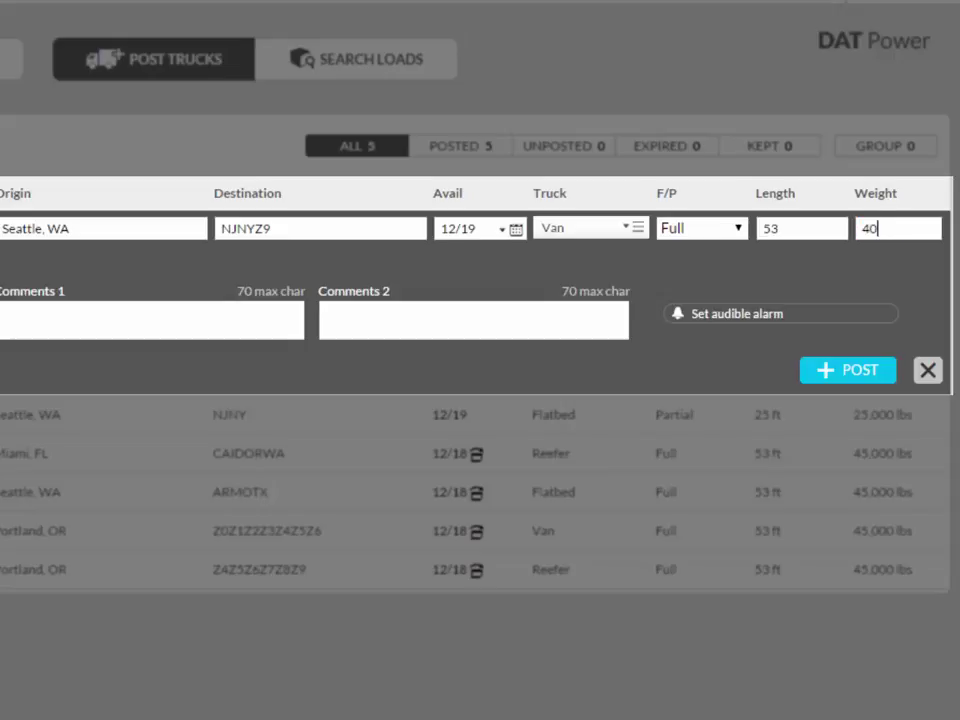
pyautogui.write('k')
pyautogui.press('Tab')
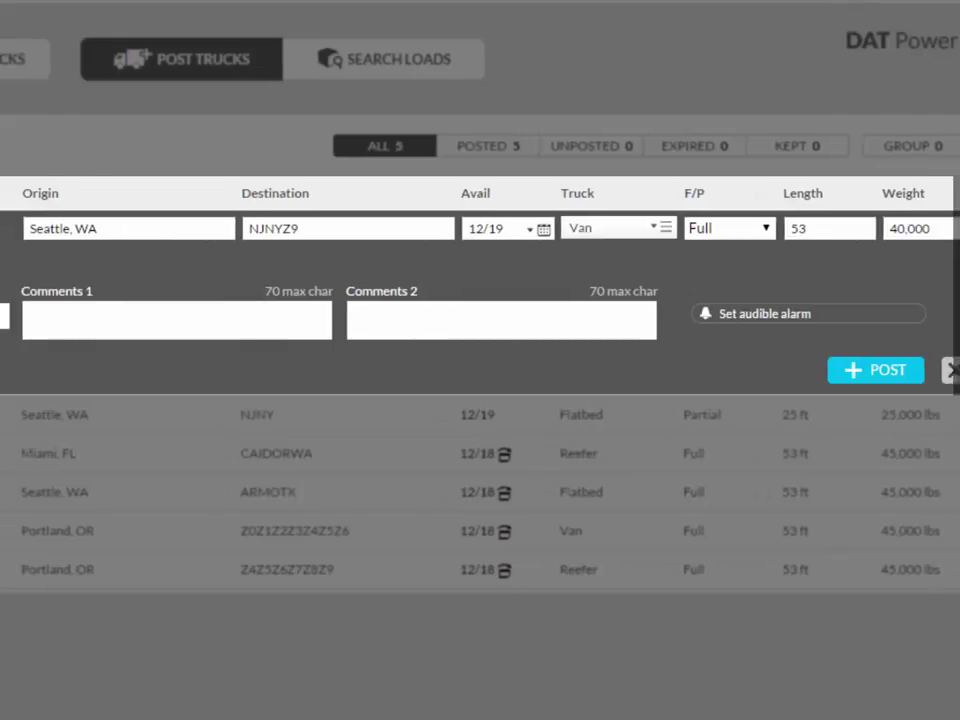
# Enter a reference ID and the comment 'Ramps Avail' for the post.
pyautogui.click(291, 325)
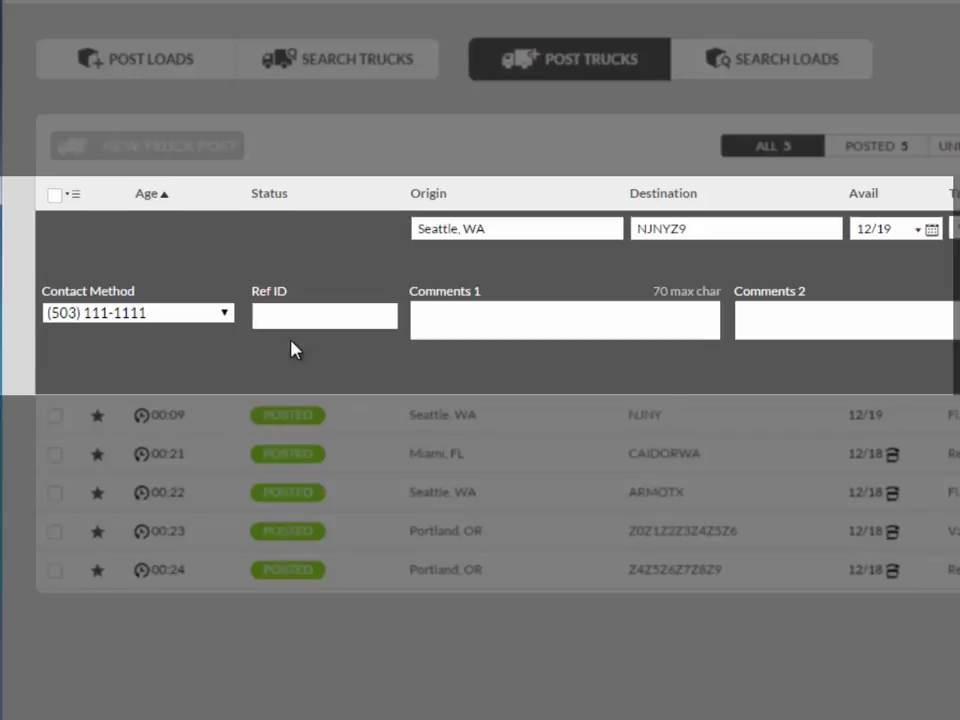
pyautogui.write('1234568')
pyautogui.click(444, 328)
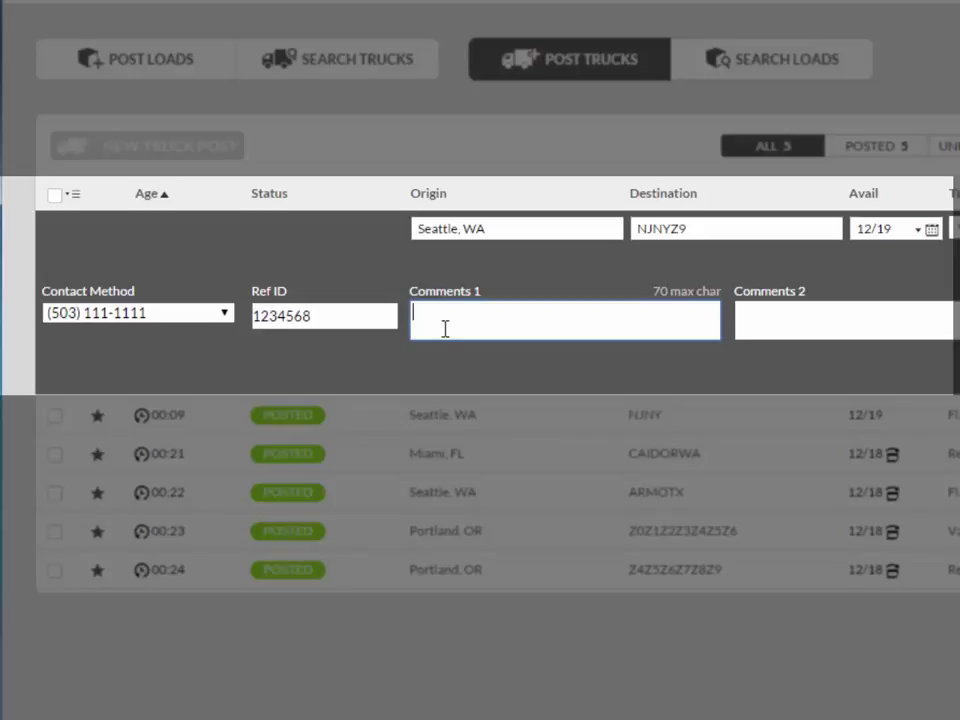
pyautogui.write('Ramps Ave')
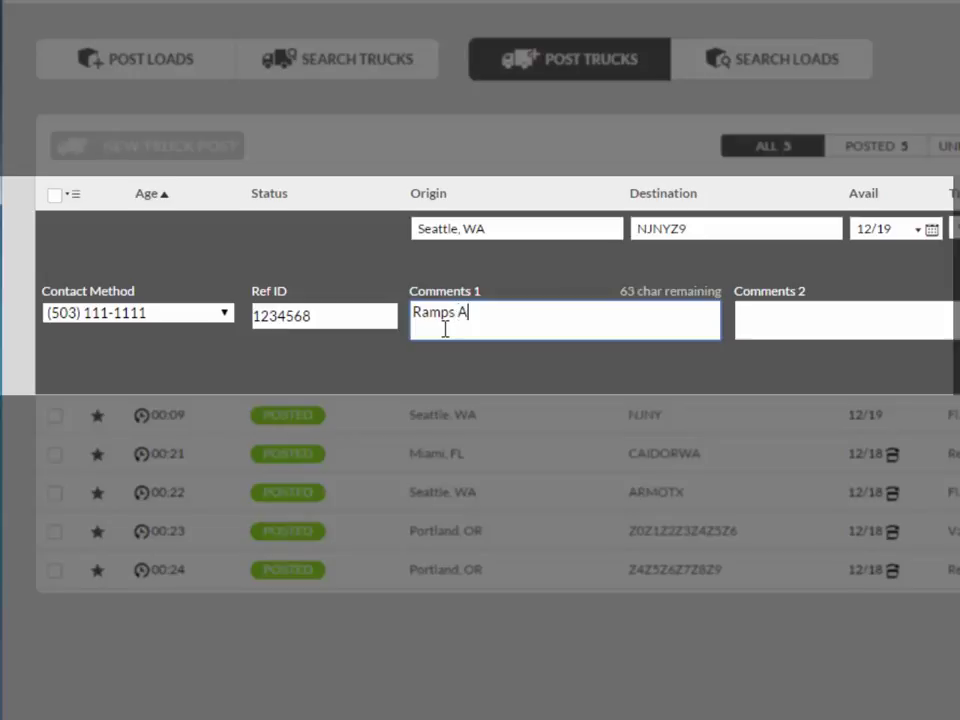
pyautogui.press('BackSpace')
pyautogui.write('ailavle')
pyautogui.press('BackSpace')
pyautogui.press('BackSpace')
pyautogui.press('BackSpace')
pyautogui.press('BackSpace')
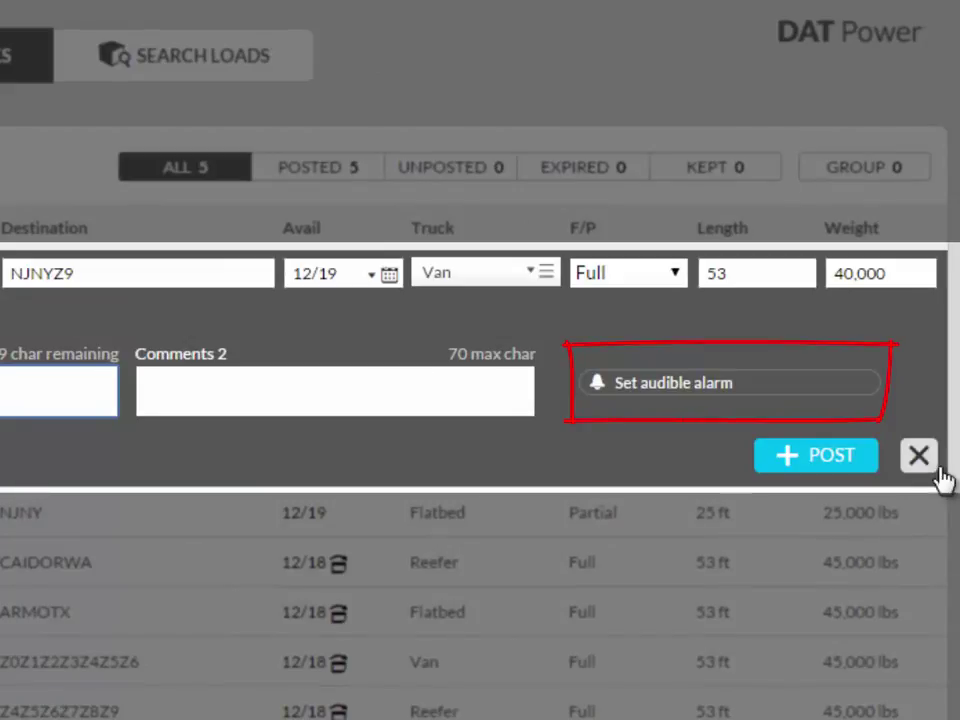
# Turn on the audible alarm for this truck post.
pyautogui.click(868, 402)
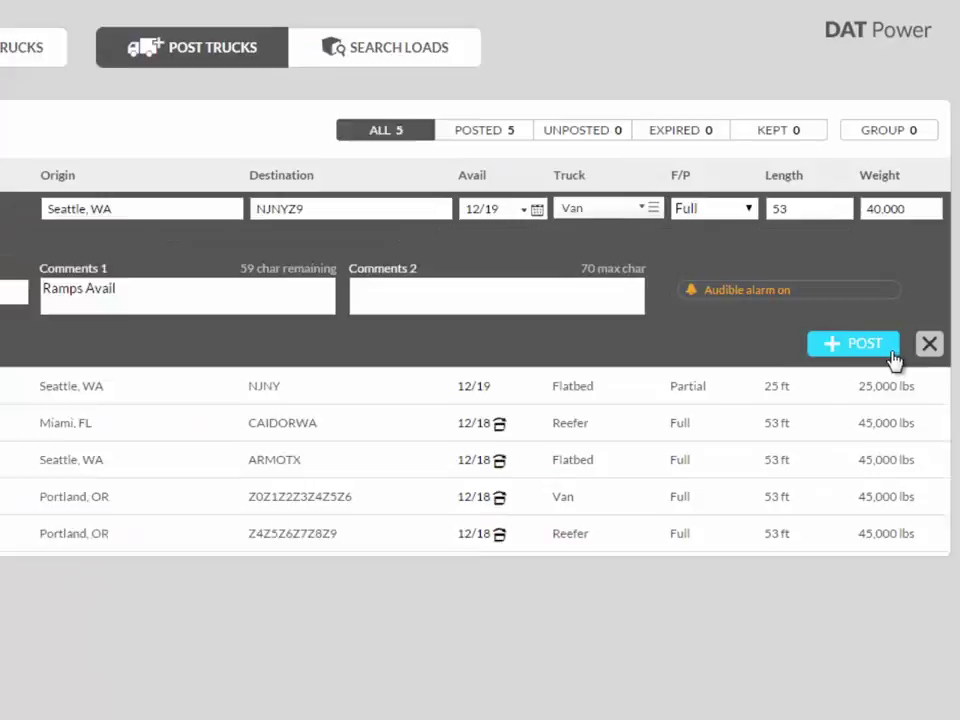
# Post the Seattle, WA to NJNYZ9 Van truck to the list.
pyautogui.click(866, 468)
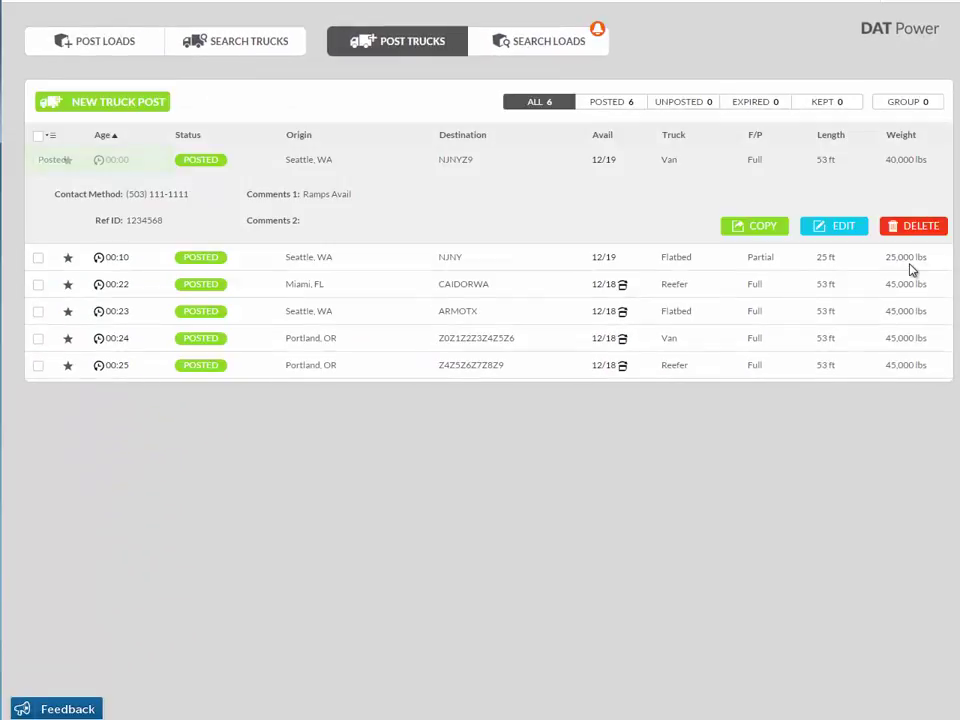